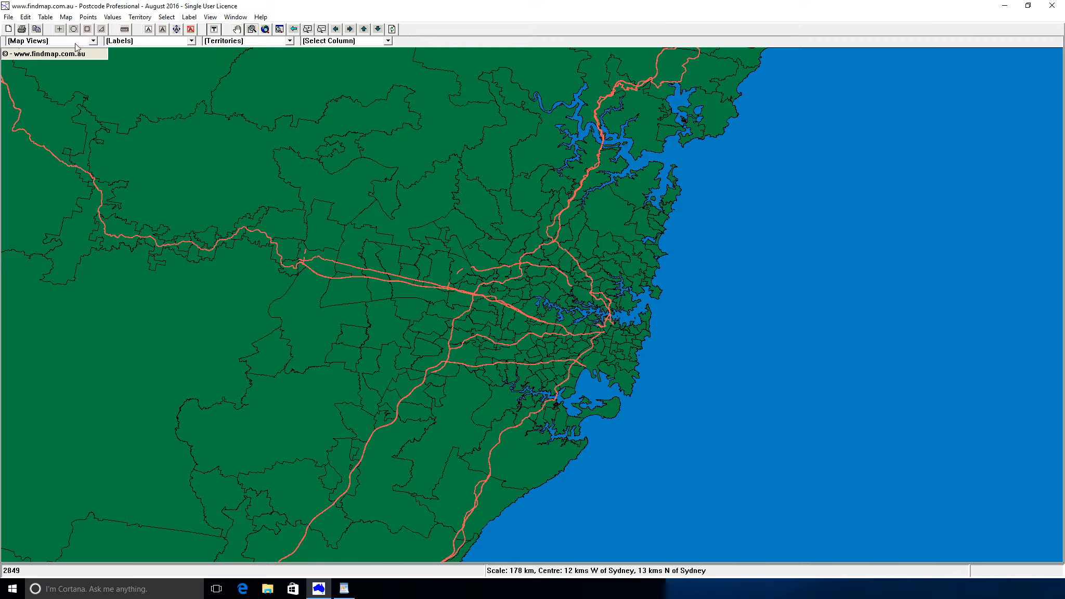
# Geocode the poi_stores_bysuburb table.
pyautogui.click(47, 19)
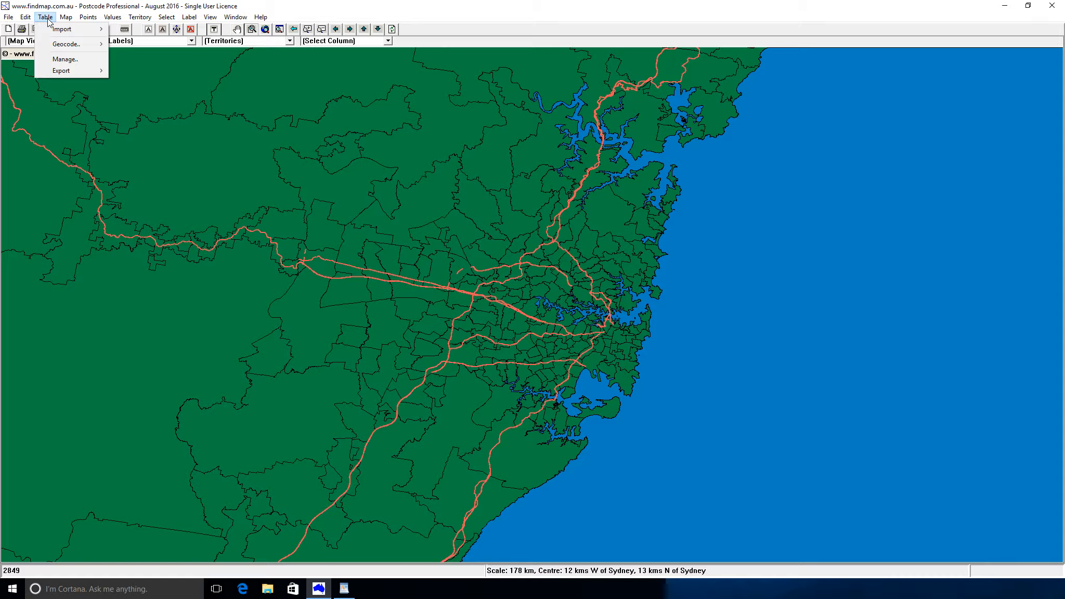
pyautogui.moveTo(53, 46)
pyautogui.click(134, 46)
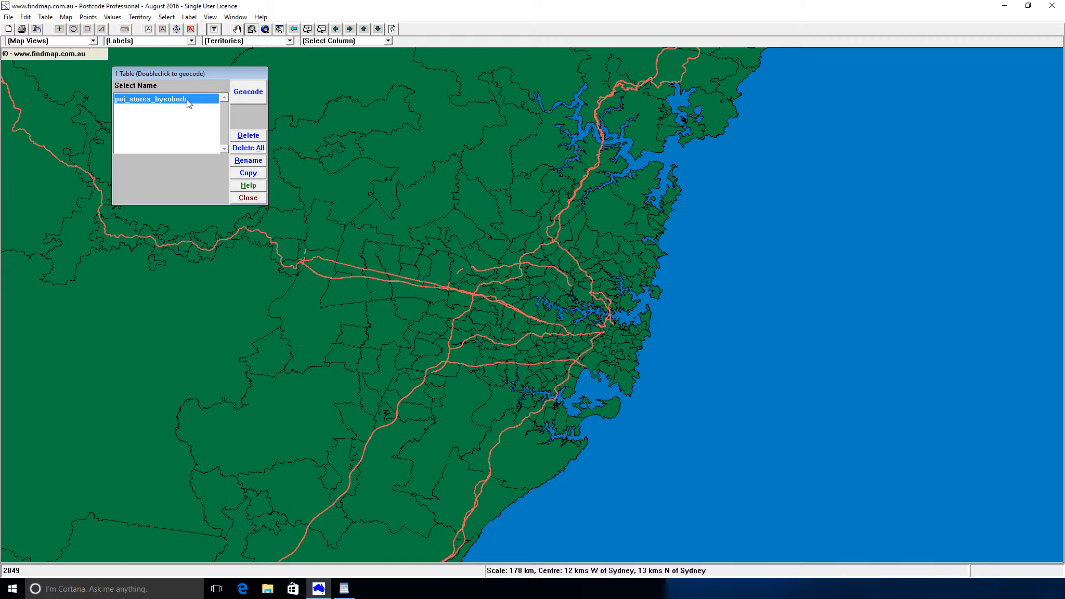
pyautogui.click(248, 92)
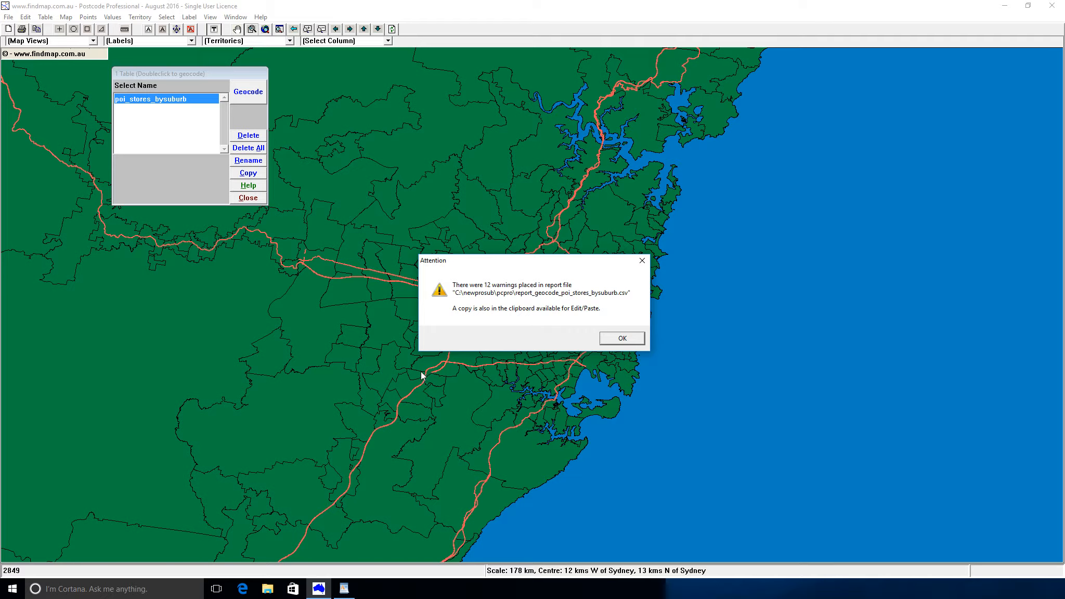
# Switch to WordPad and replace the whole document text with the copied geocoding warnings report.
pyautogui.click(345, 592)
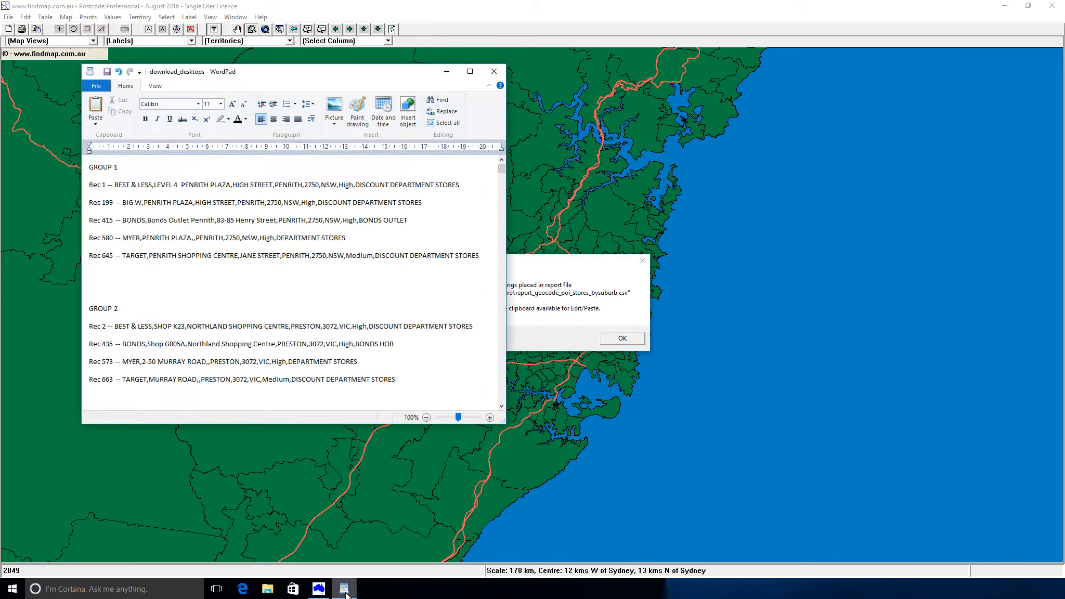
pyautogui.hotkey('ctrl', 'a')
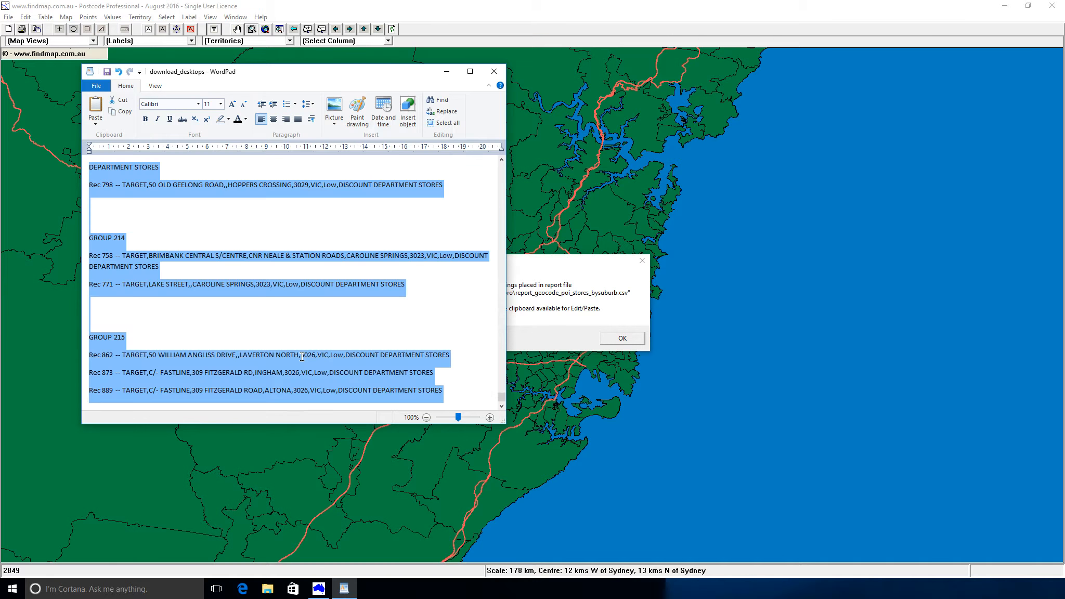
pyautogui.press('Delete')
pyautogui.hotkey('ctrl', 'v')
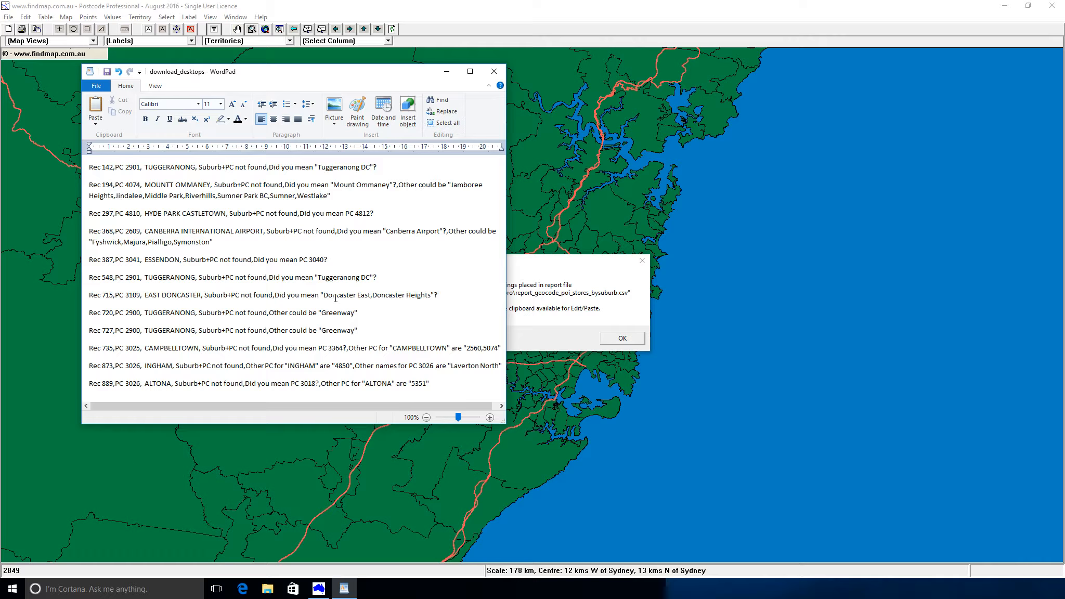
# Return to Postcode Professional, acknowledge the geocoding warnings and decline showing poi_stores_bysuburb on the map.
pyautogui.click(539, 284)
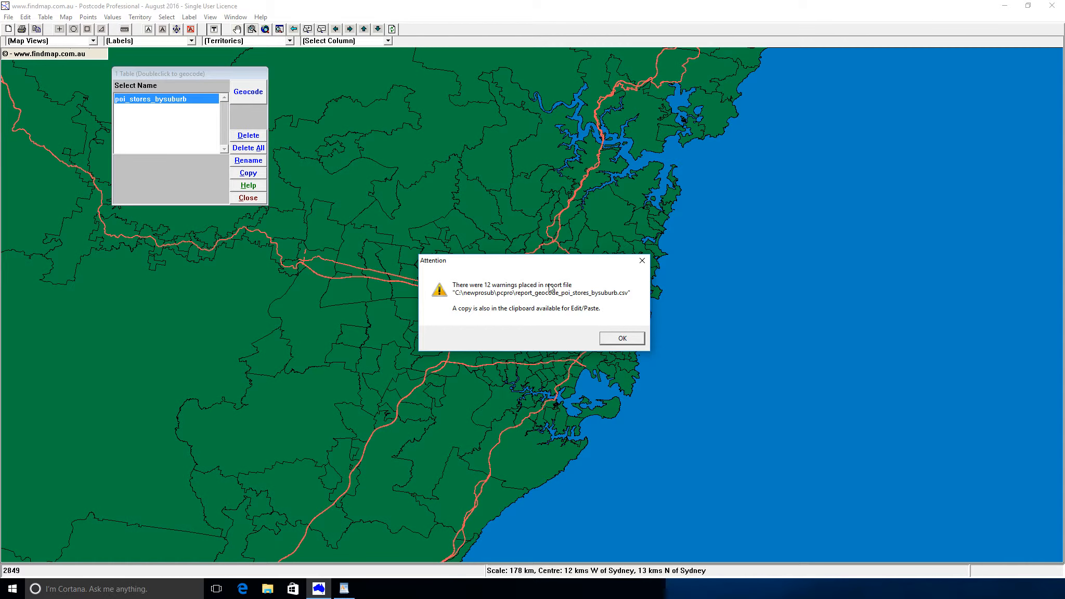
pyautogui.click(614, 339)
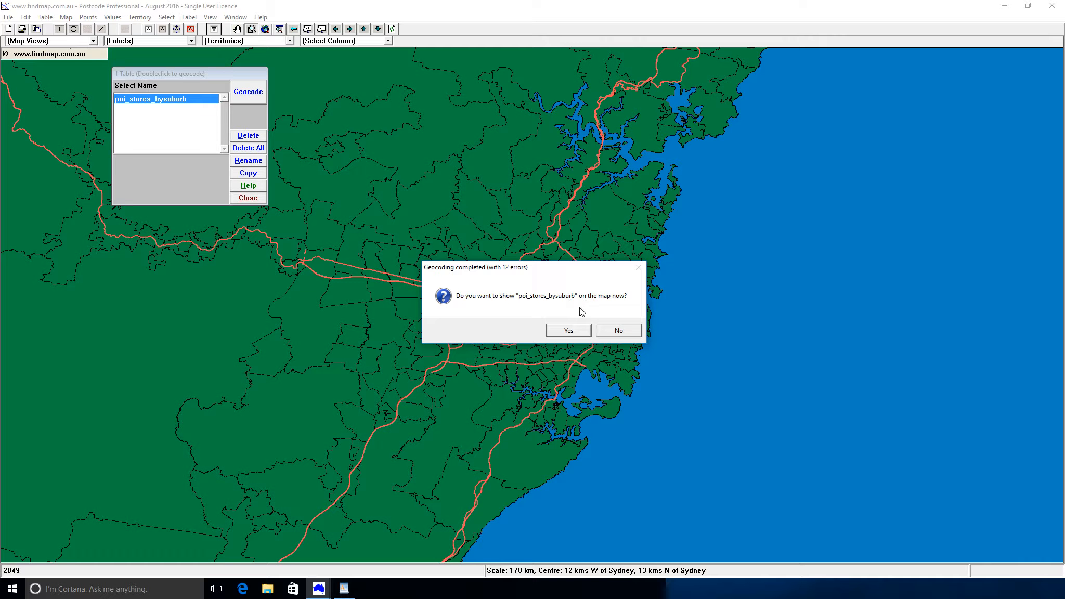
pyautogui.click(615, 332)
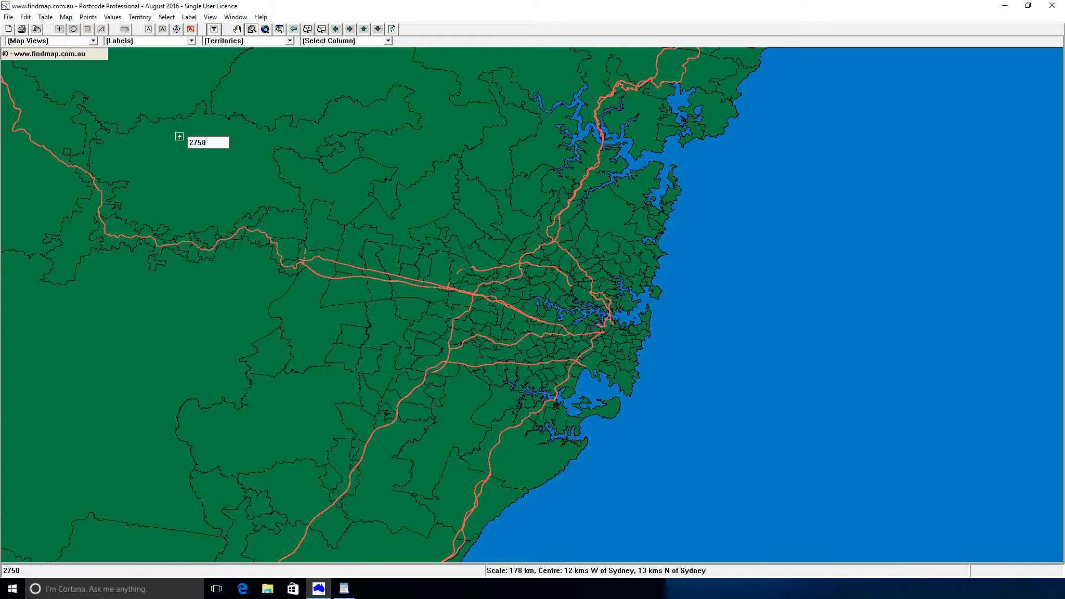
# Add points to the map from the poi_stores_bysuburb table, using stacked display for coincident points.
pyautogui.click(88, 17)
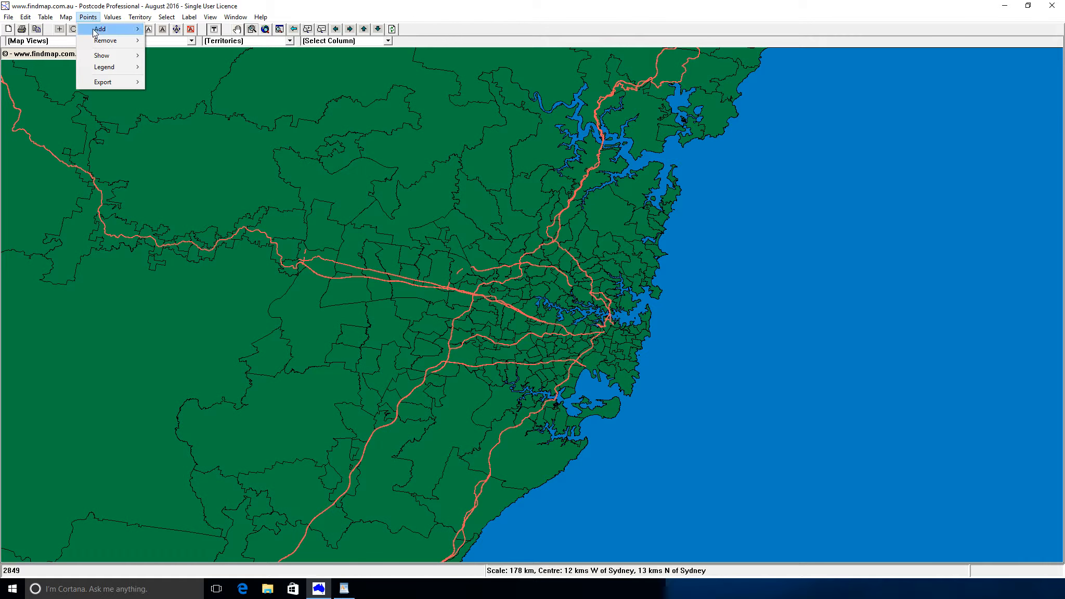
pyautogui.moveTo(95, 33)
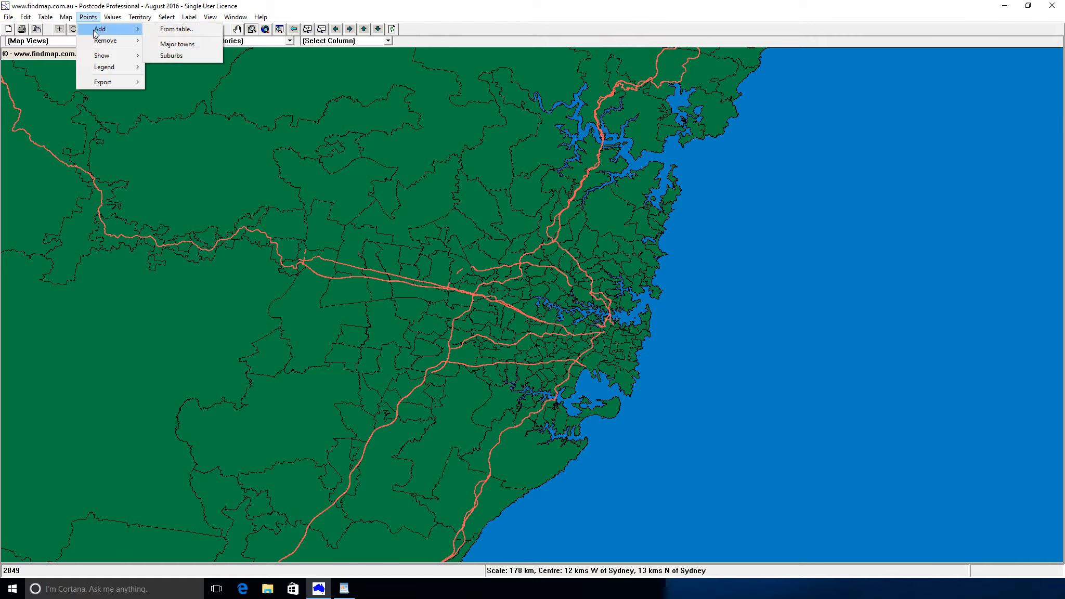
pyautogui.click(162, 32)
pyautogui.click(309, 138)
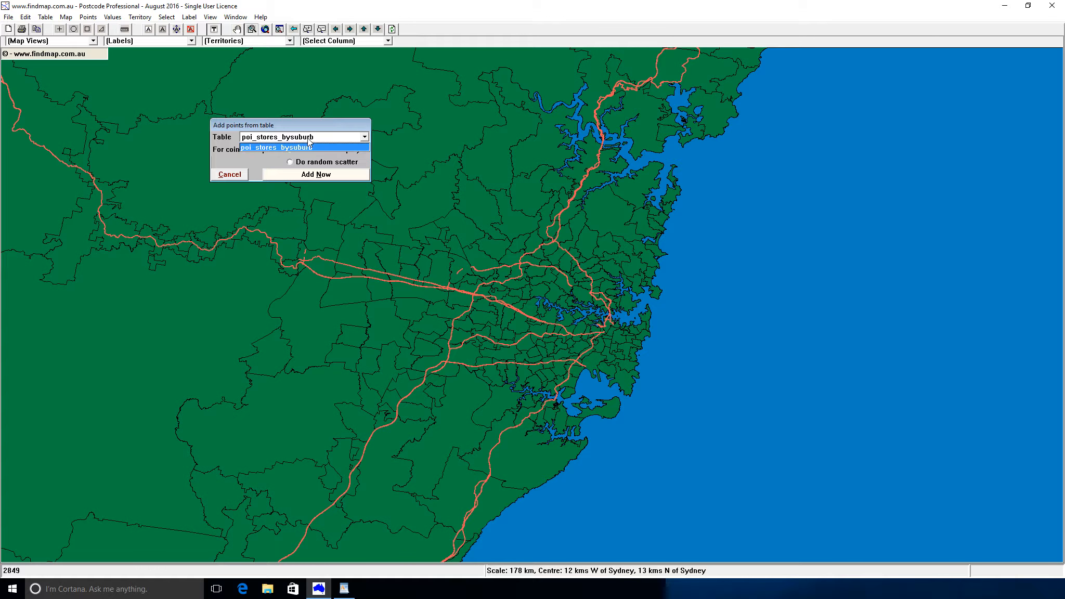
pyautogui.click(309, 139)
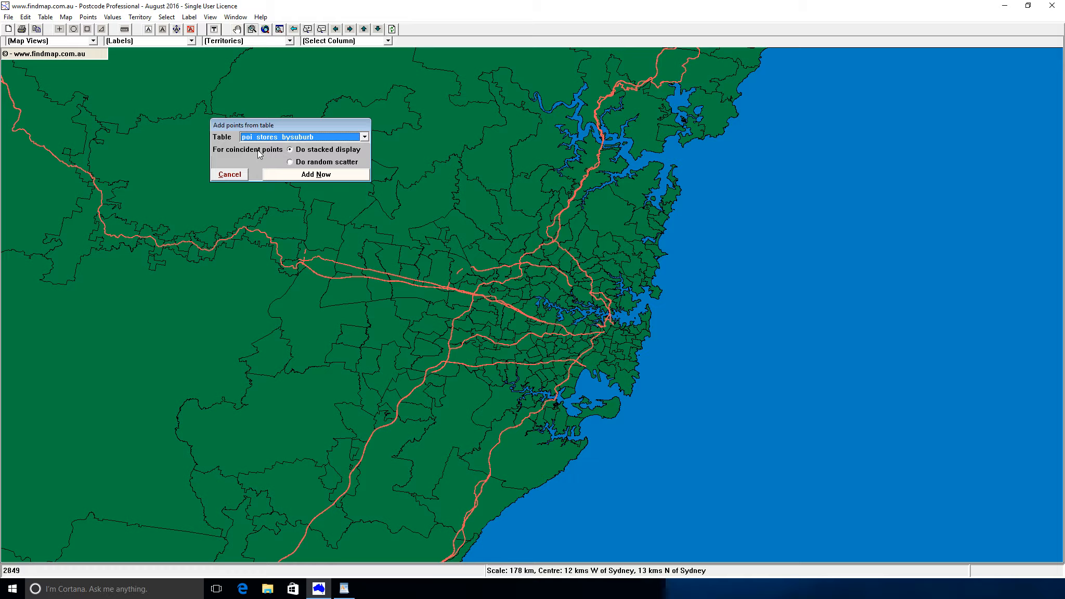
pyautogui.click(290, 176)
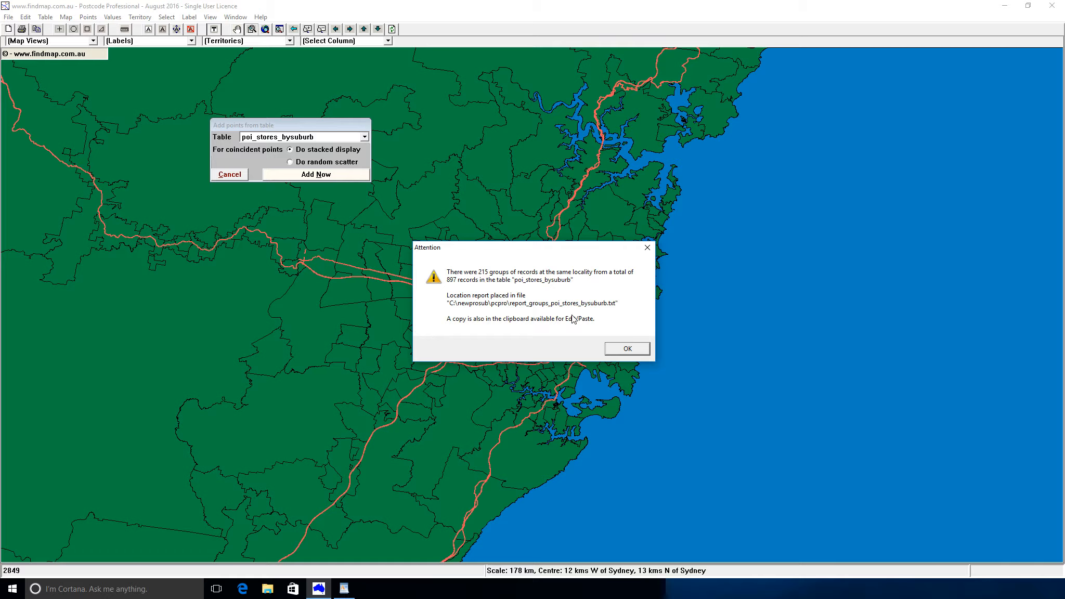
pyautogui.press('super+Tab')
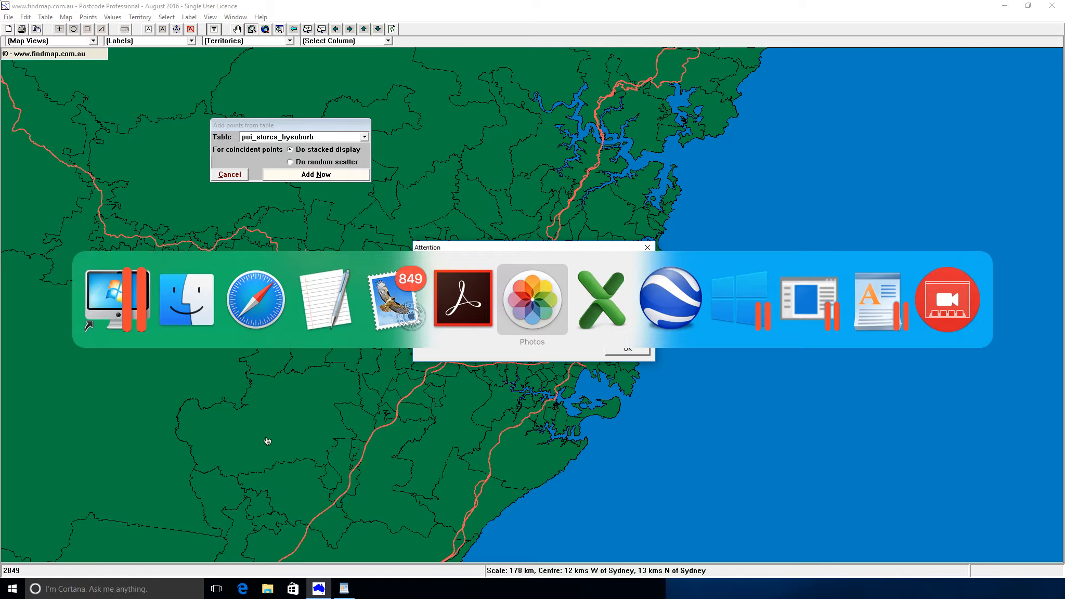
pyautogui.press('super+Tab')
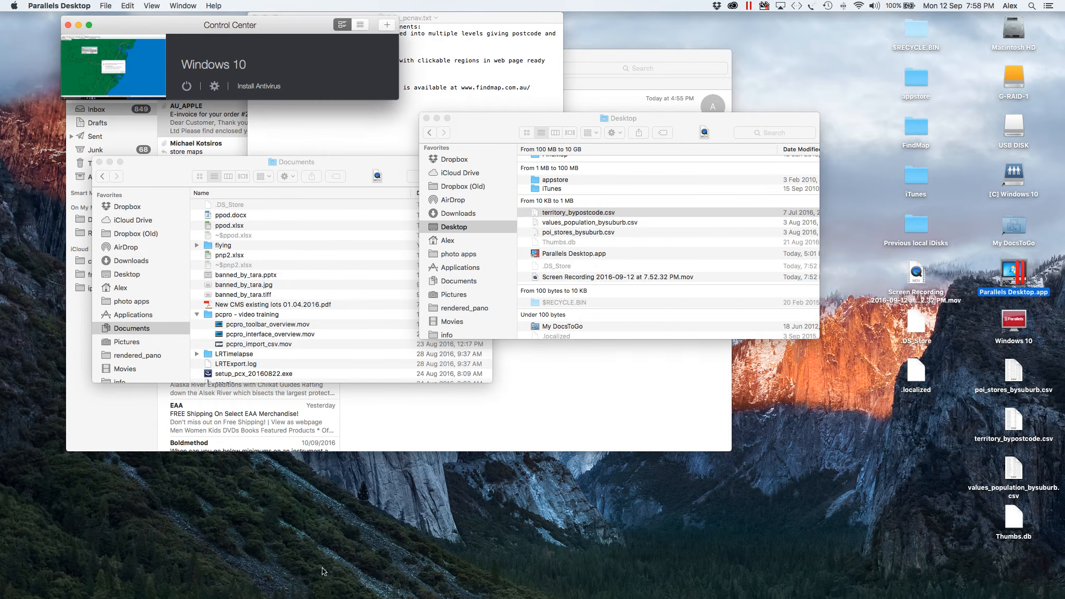
pyautogui.click(139, 78)
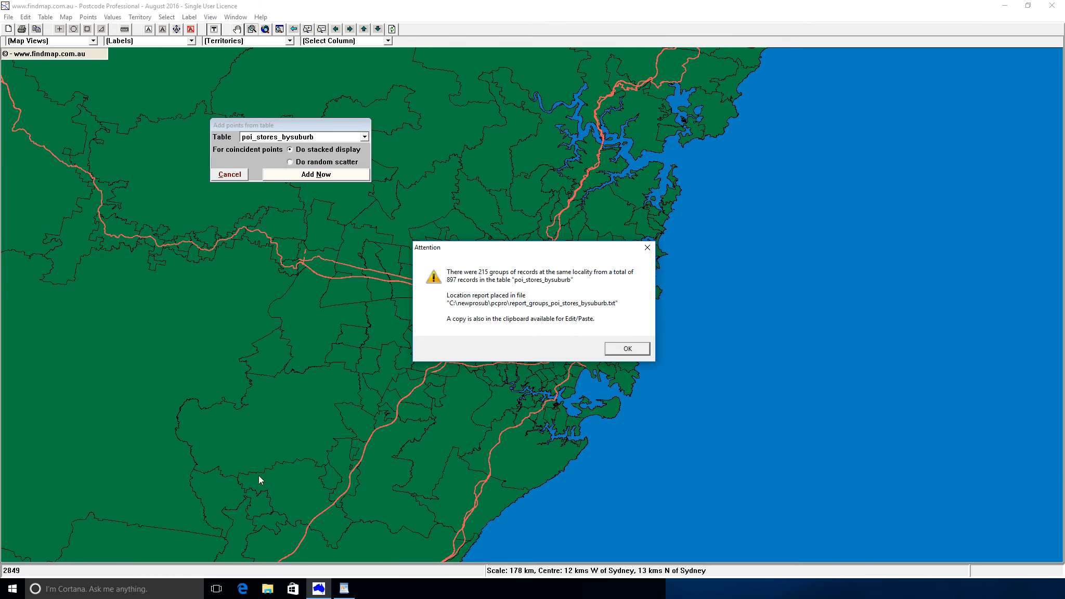
# Replace the text in WordPad with the copied location groups report, widen its window, and acknowledge the notice back in Postcode Professional.
pyautogui.click(345, 589)
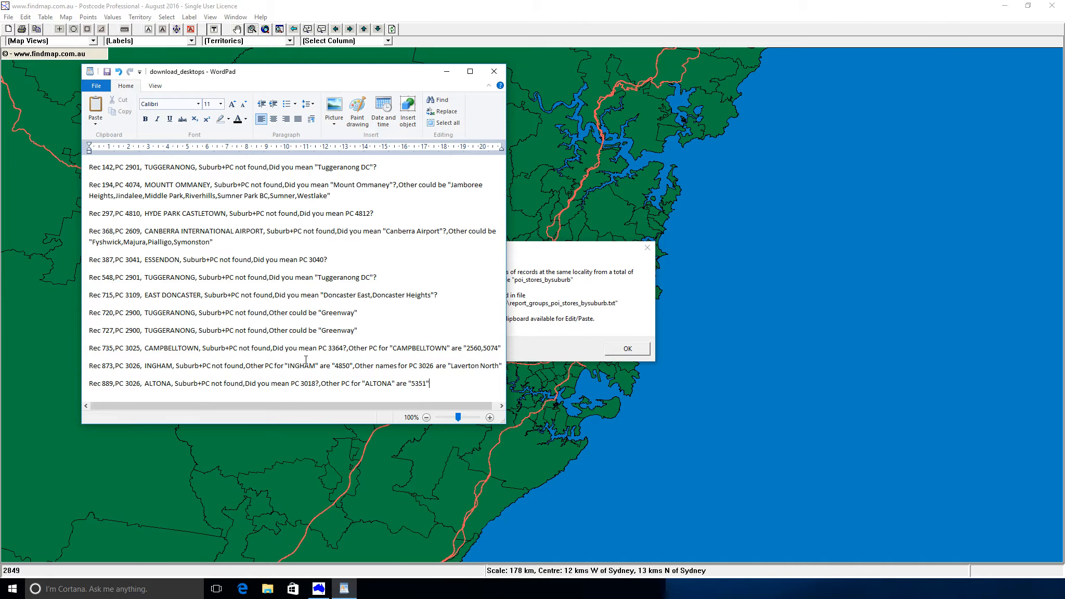
pyautogui.hotkey('ctrl', 'a')
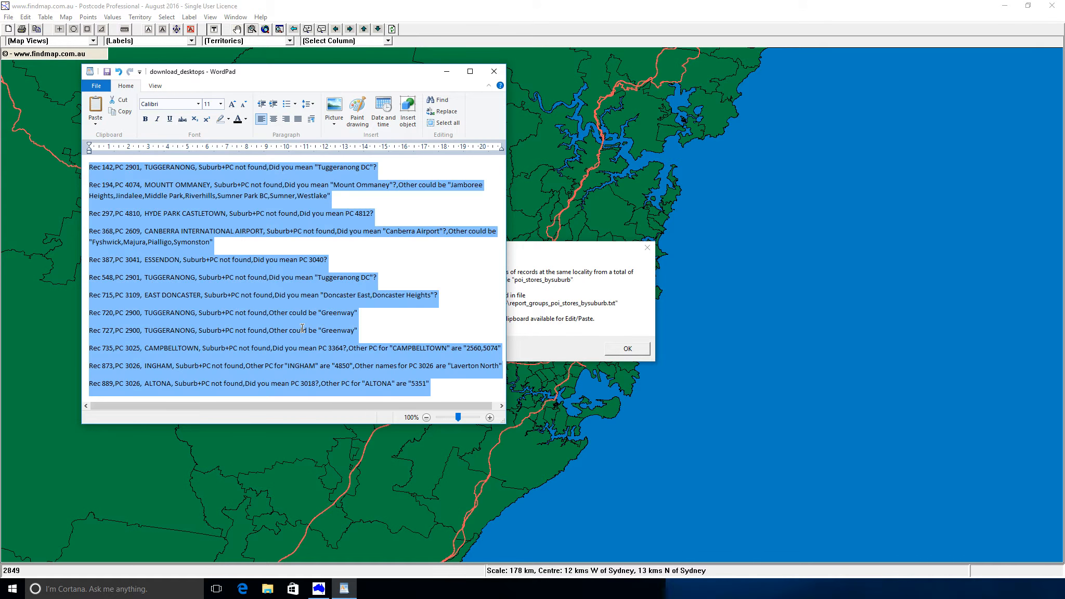
pyautogui.hotkey('ctrl', 'v')
pyautogui.moveTo(500, 398); pyautogui.dragTo(494, 170)
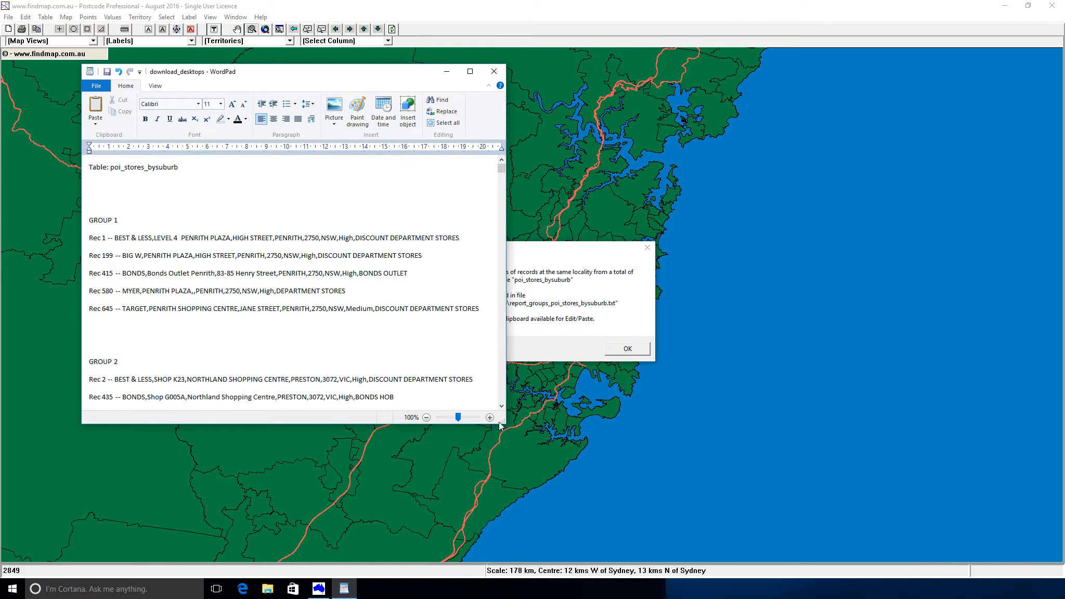
pyautogui.moveTo(499, 426); pyautogui.dragTo(625, 445)
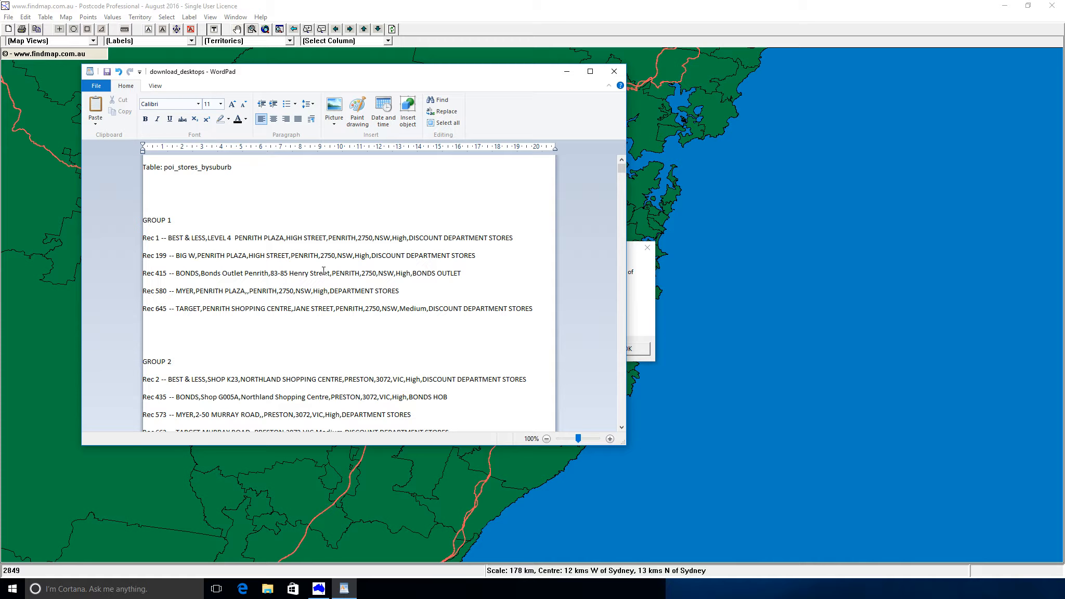
pyautogui.click(634, 312)
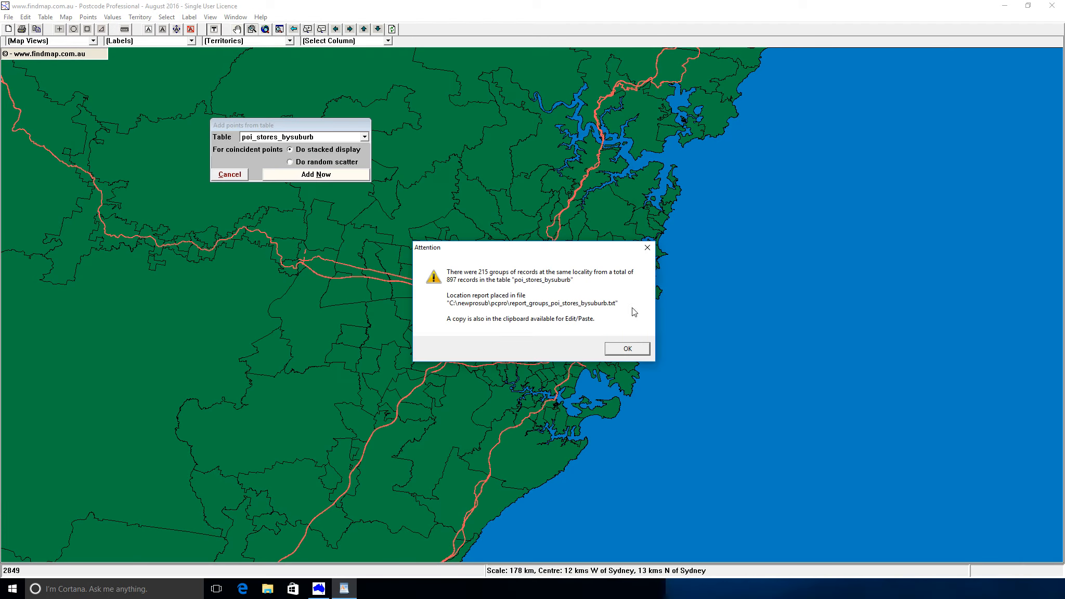
pyautogui.click(629, 355)
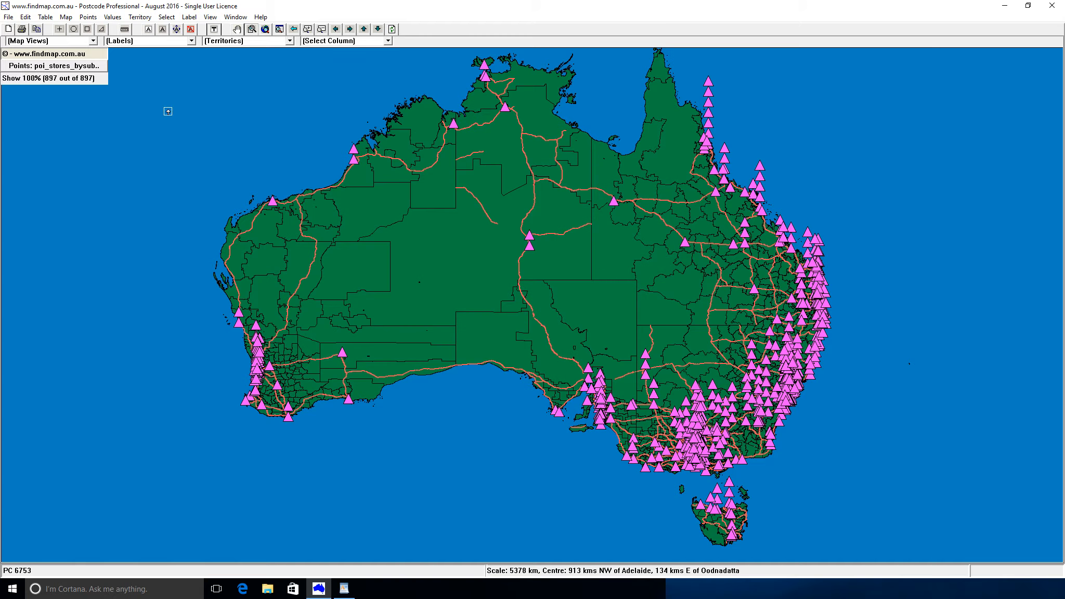
# Check the Point Symbol setting in the options and keep symbol 22, the large pink triangle.
pyautogui.click(30, 19)
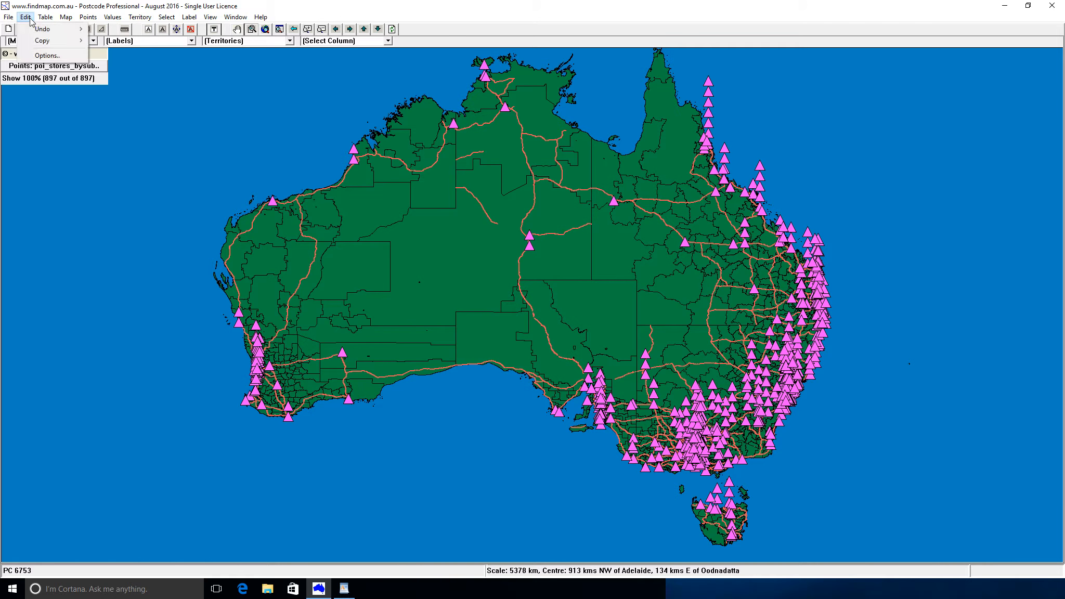
pyautogui.click(33, 55)
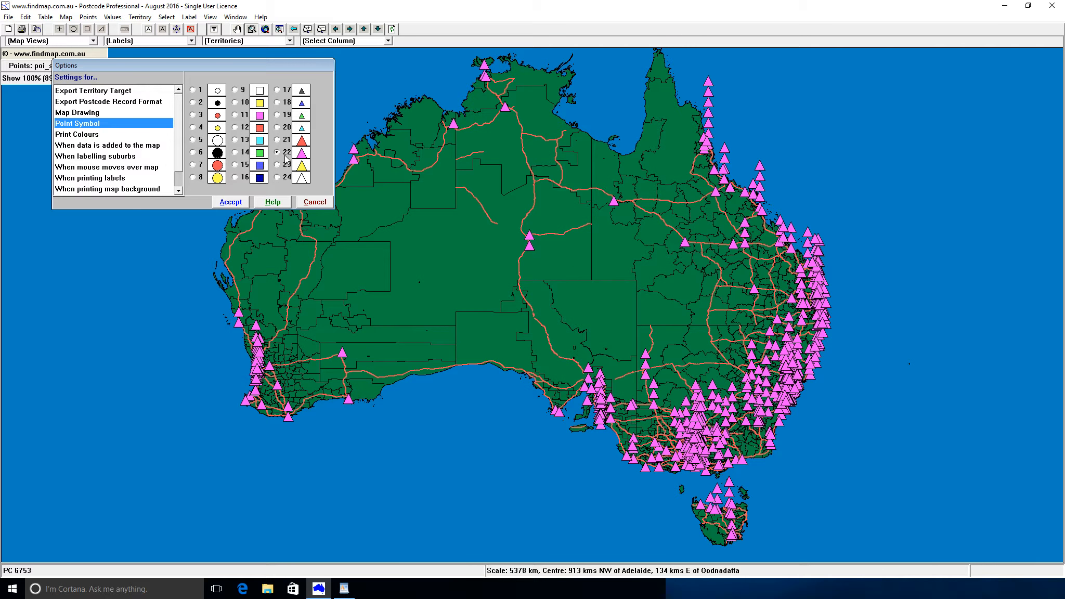
pyautogui.click(245, 204)
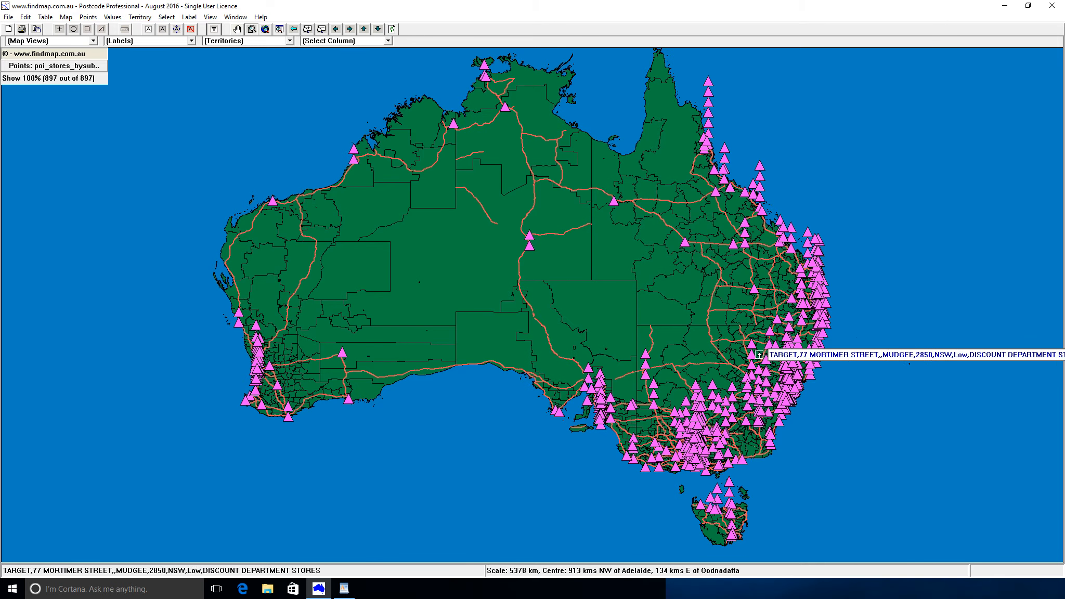
# Zoom the map into the Sydney area and inspect the store details of the stacked points at Parramatta.
pyautogui.moveTo(760, 358); pyautogui.dragTo(813, 409)
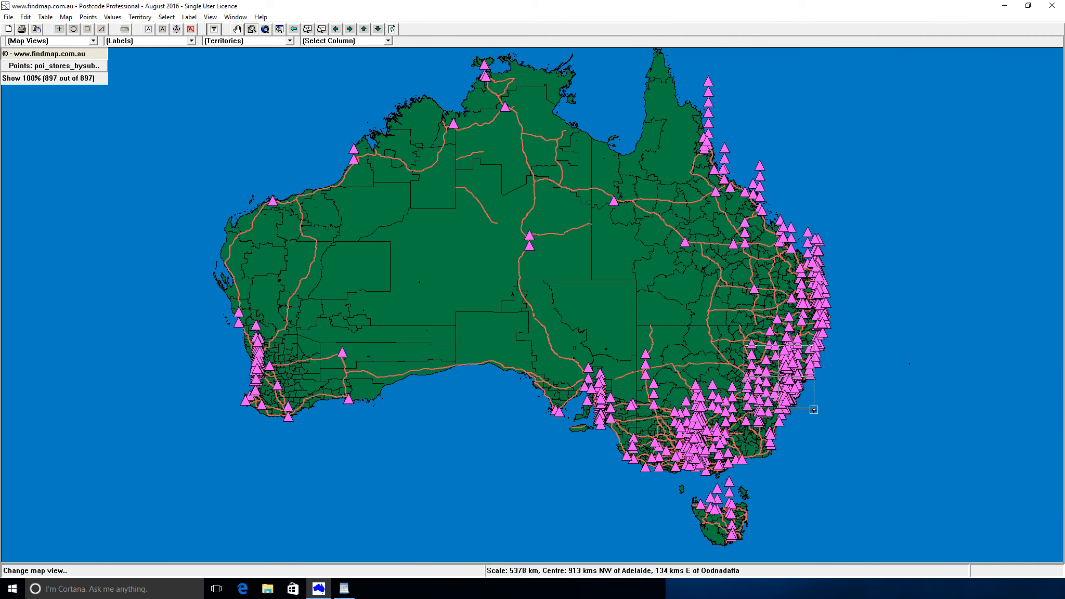
pyautogui.moveTo(598, 328); pyautogui.dragTo(547, 432)
pyautogui.moveTo(605, 318); pyautogui.dragTo(443, 463)
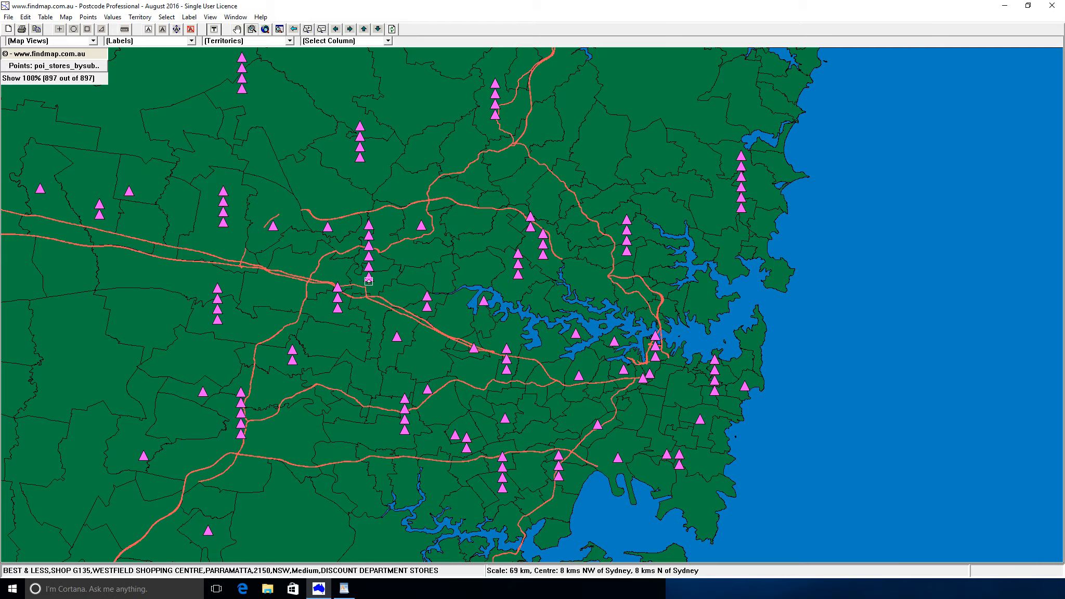
pyautogui.moveTo(371, 272)
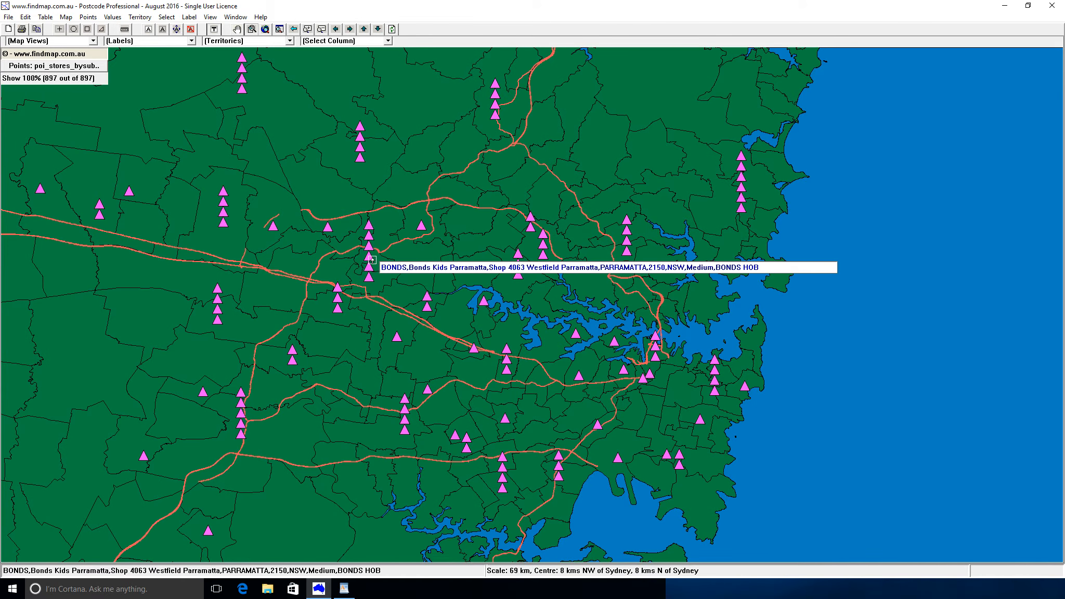
pyautogui.moveTo(373, 250)
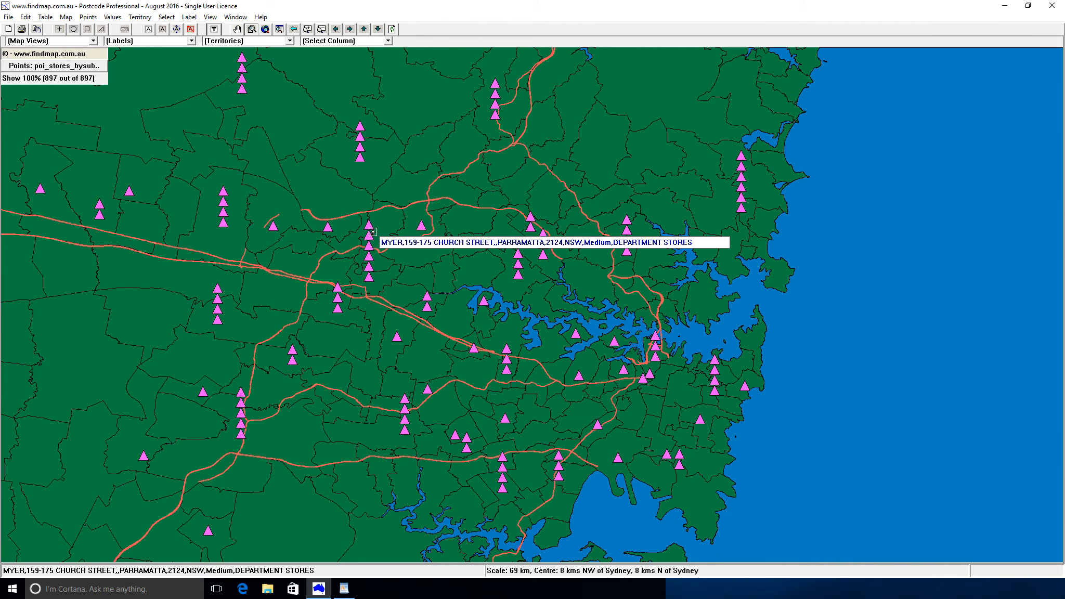
pyautogui.moveTo(371, 226)
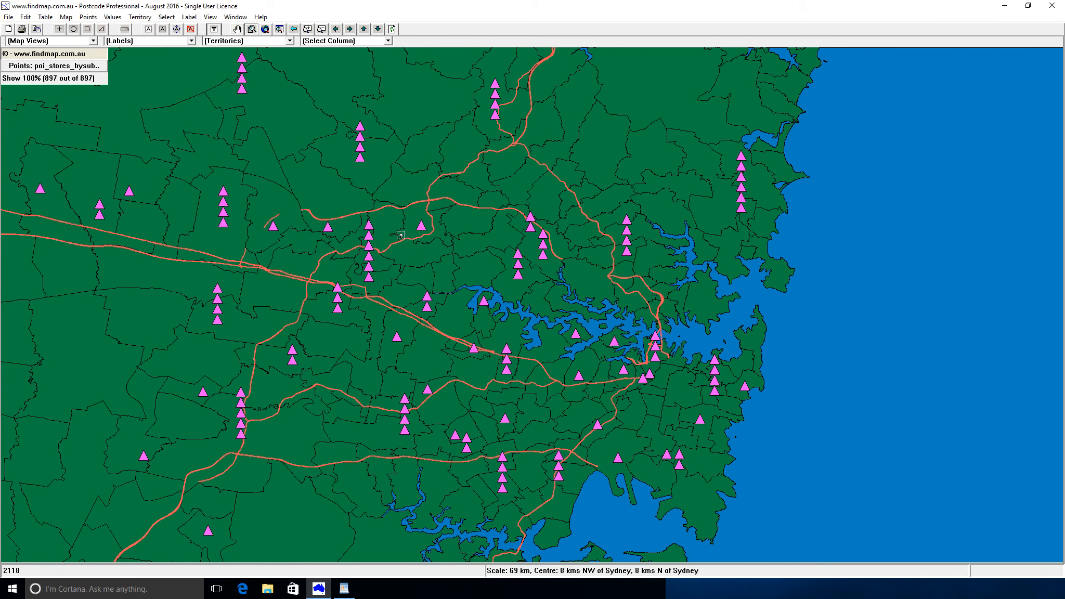
# Zoom the Sydney map out and in to examine the stacked store points at different scales.
pyautogui.scroll(-3, 401, 235)
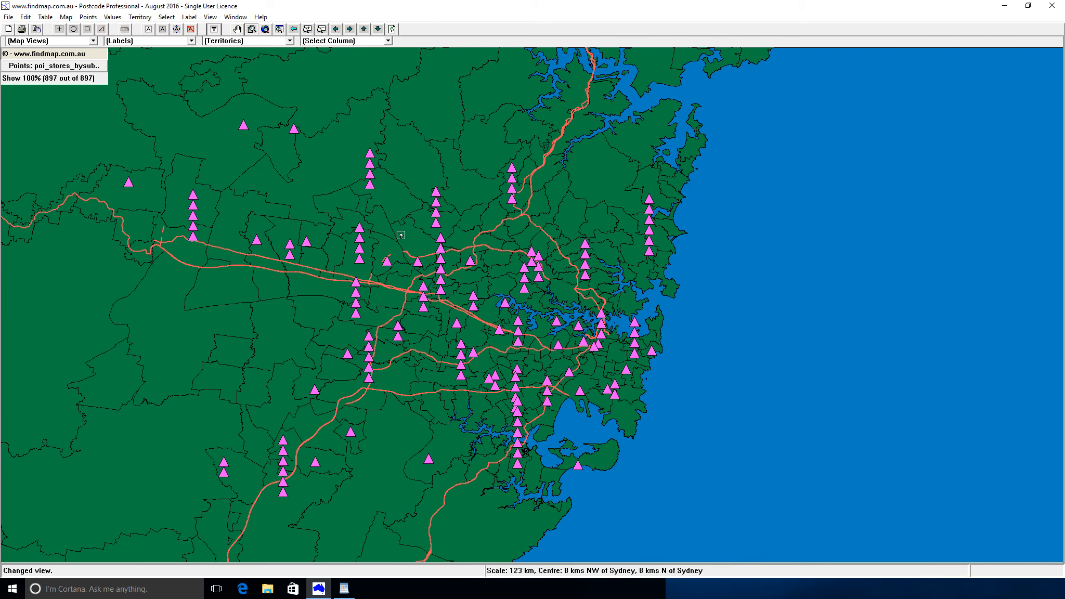
pyautogui.scroll(4, 401, 235)
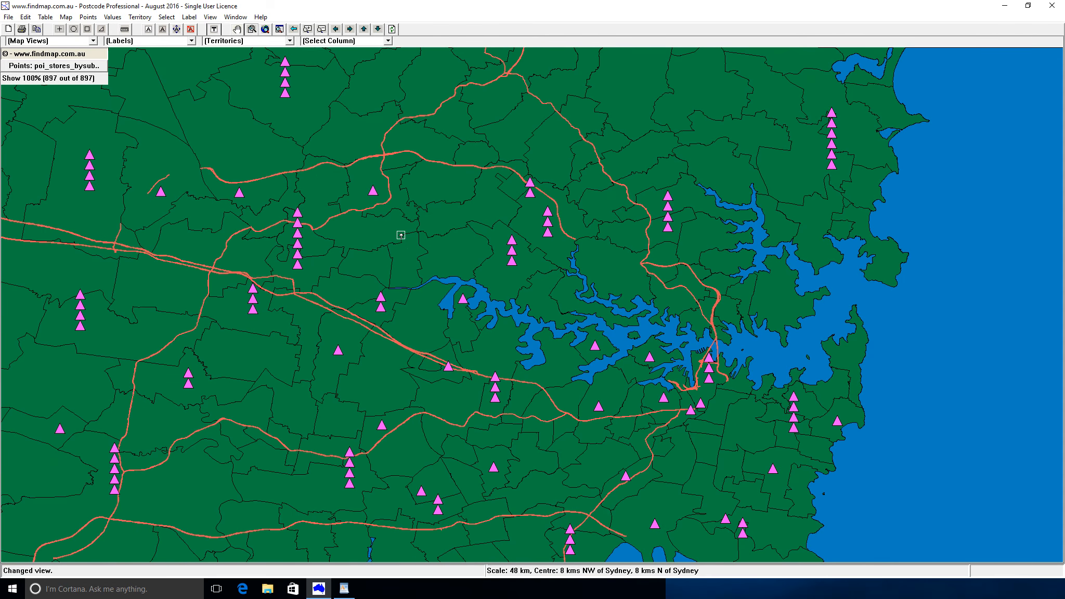
pyautogui.scroll(1, 401, 235)
pyautogui.scroll(-2, 401, 235)
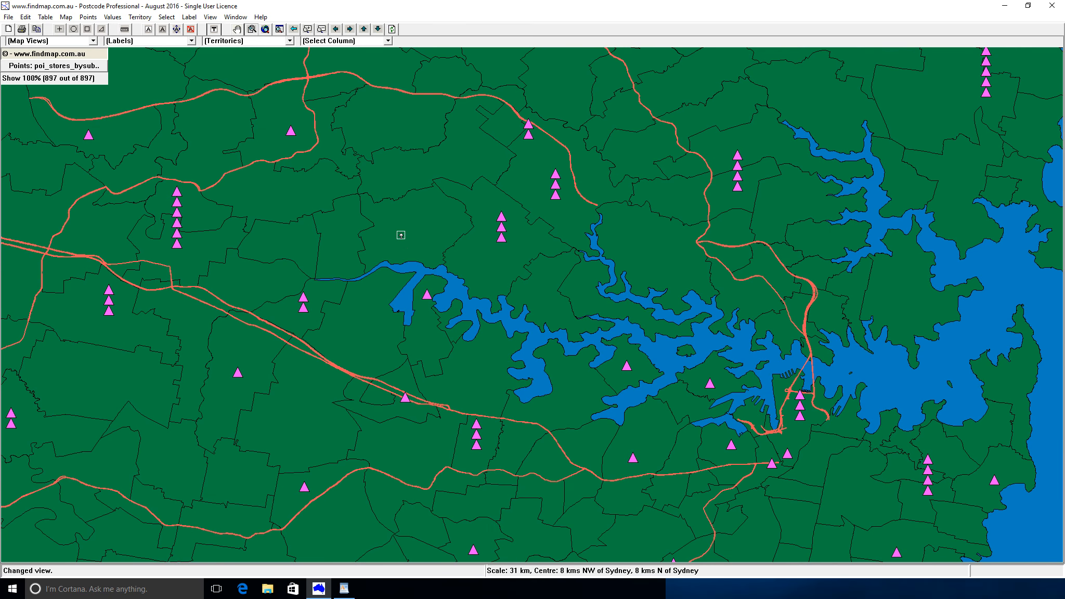
pyautogui.scroll(-1, 400, 235)
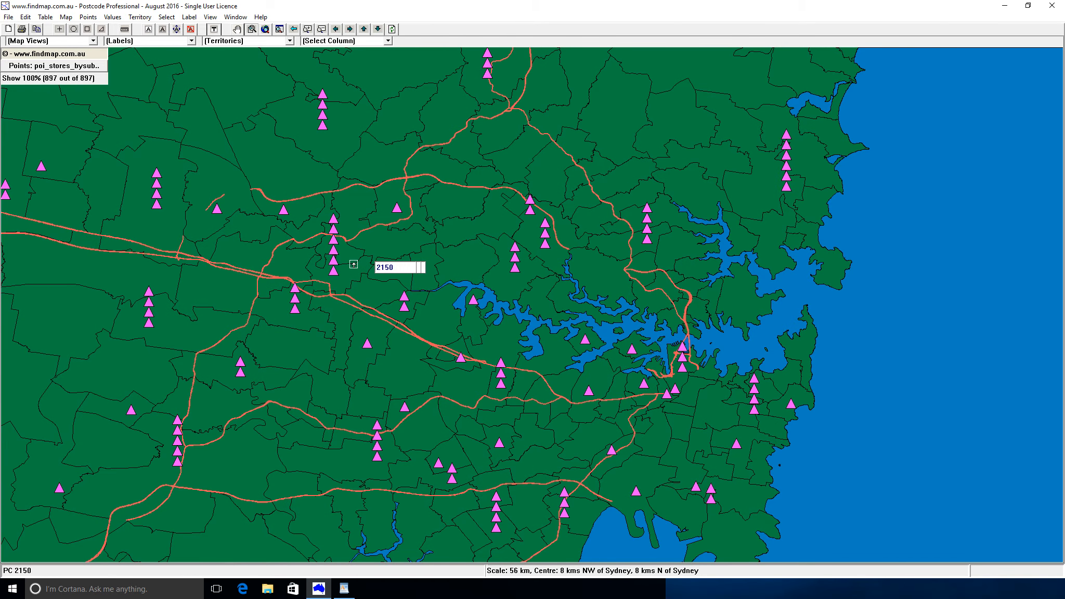
# Change the grouping of the store points from stacked to random cluster and inspect the store details around Castle Hill and Parramatta.
pyautogui.moveTo(333, 268)
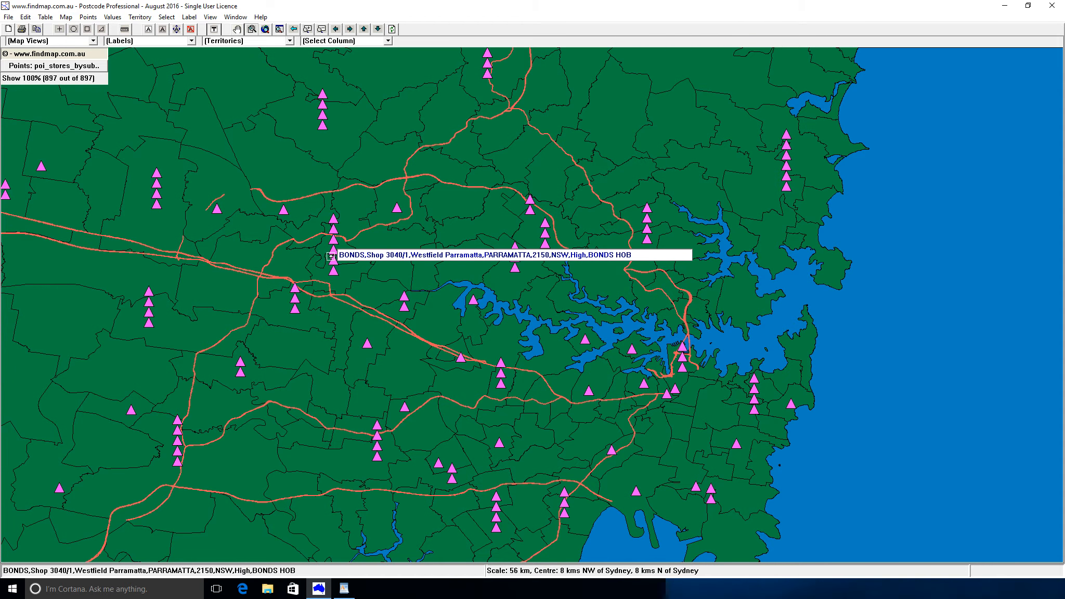
pyautogui.moveTo(333, 228)
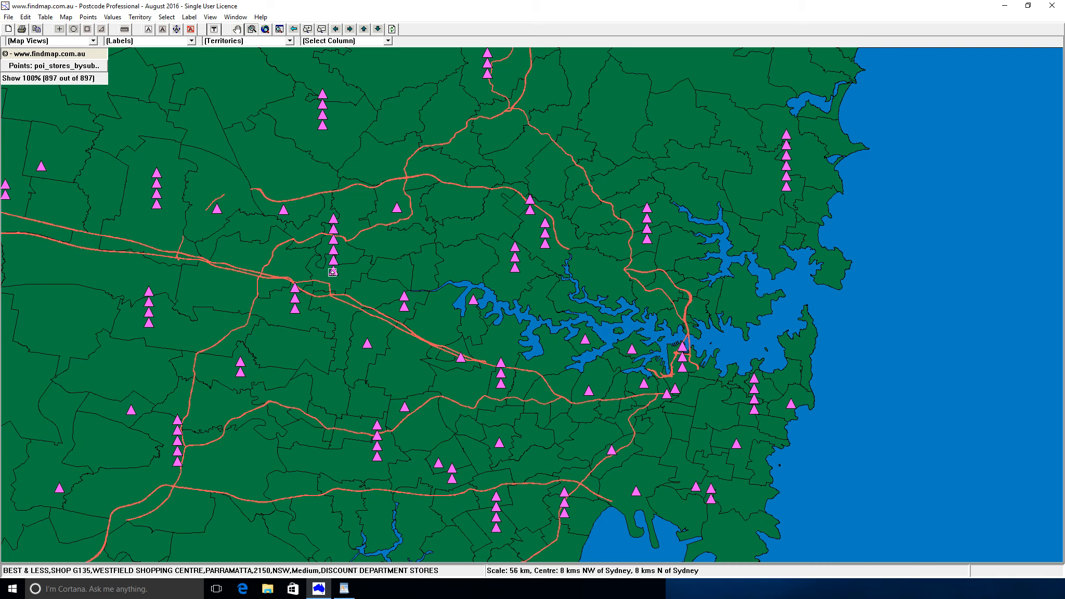
pyautogui.click(92, 19)
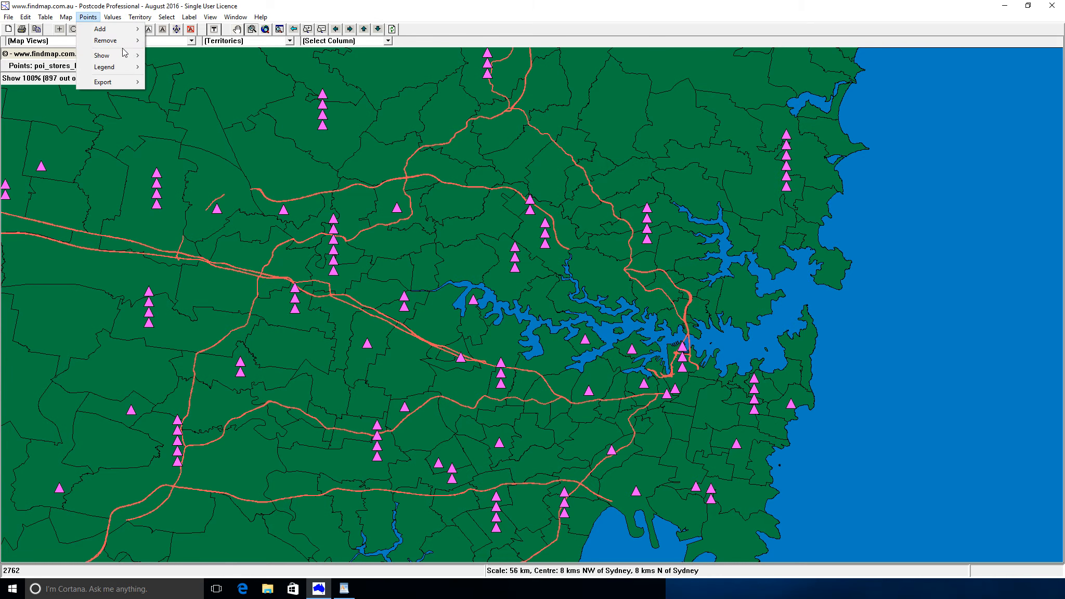
pyautogui.moveTo(132, 55)
pyautogui.moveTo(200, 83)
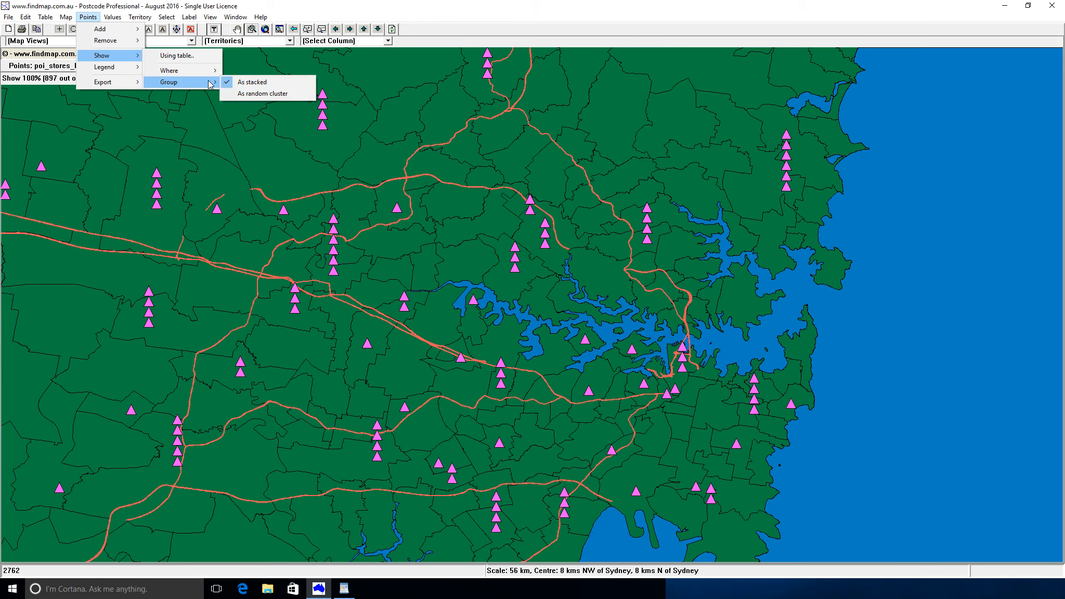
pyautogui.click(250, 92)
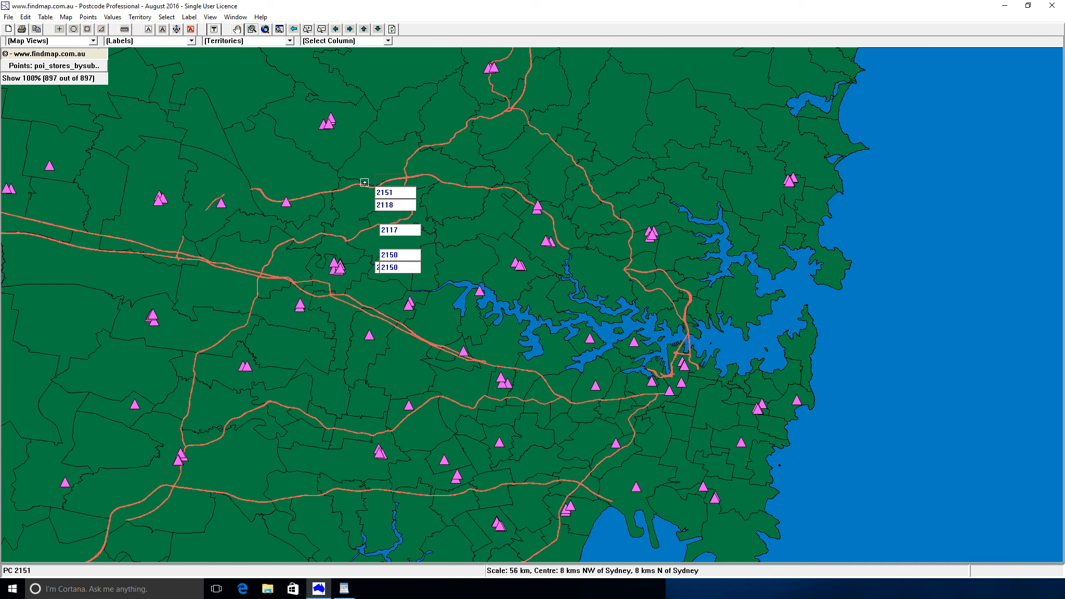
pyautogui.moveTo(329, 125)
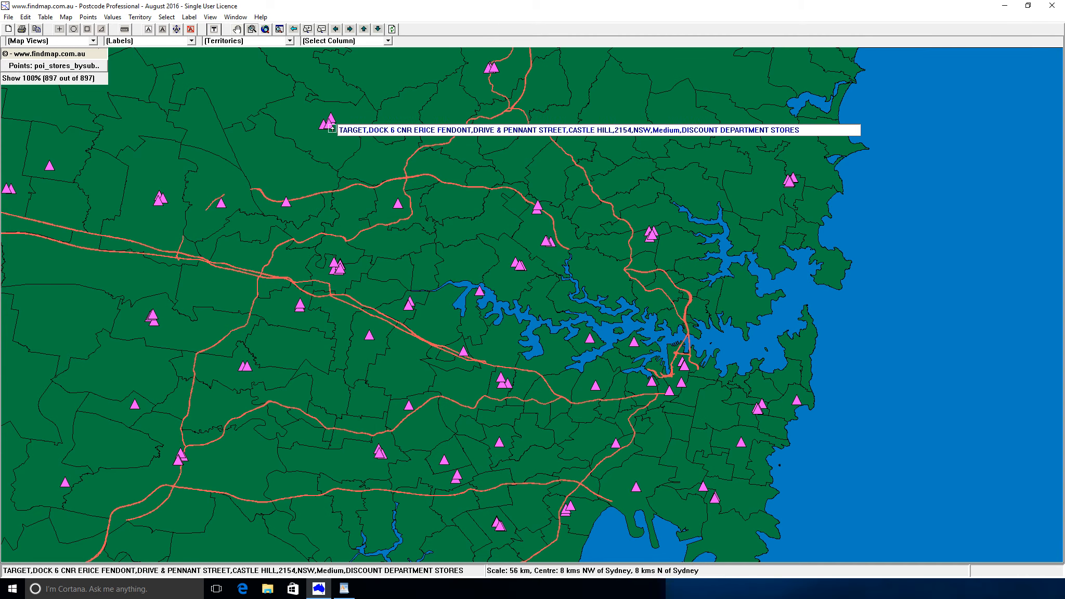
pyautogui.moveTo(337, 268)
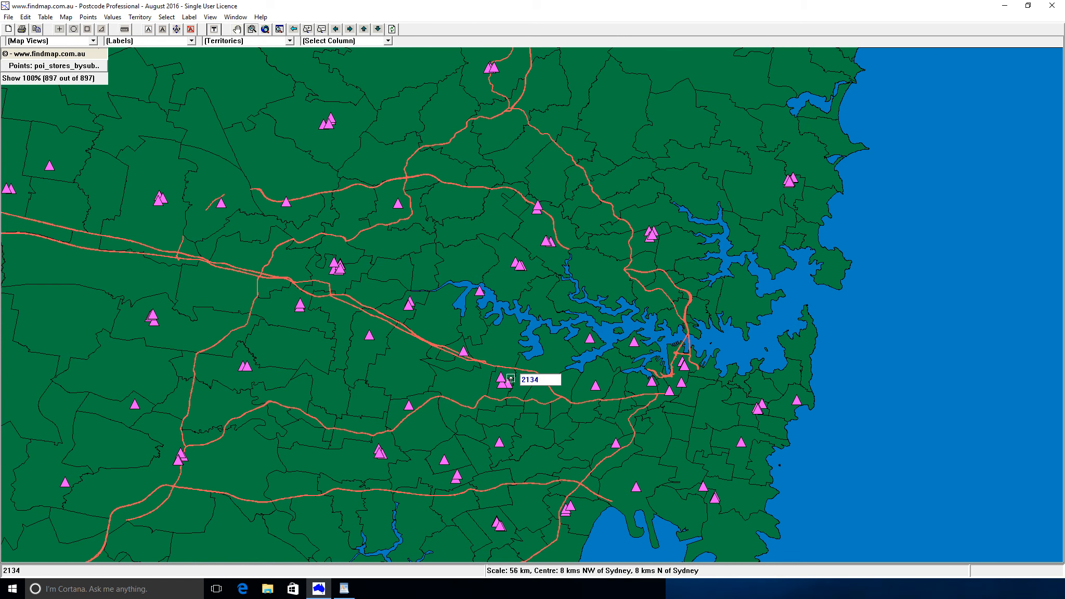
# Set the grouping of the store points on the map back to stacked.
pyautogui.click(88, 17)
pyautogui.moveTo(120, 58)
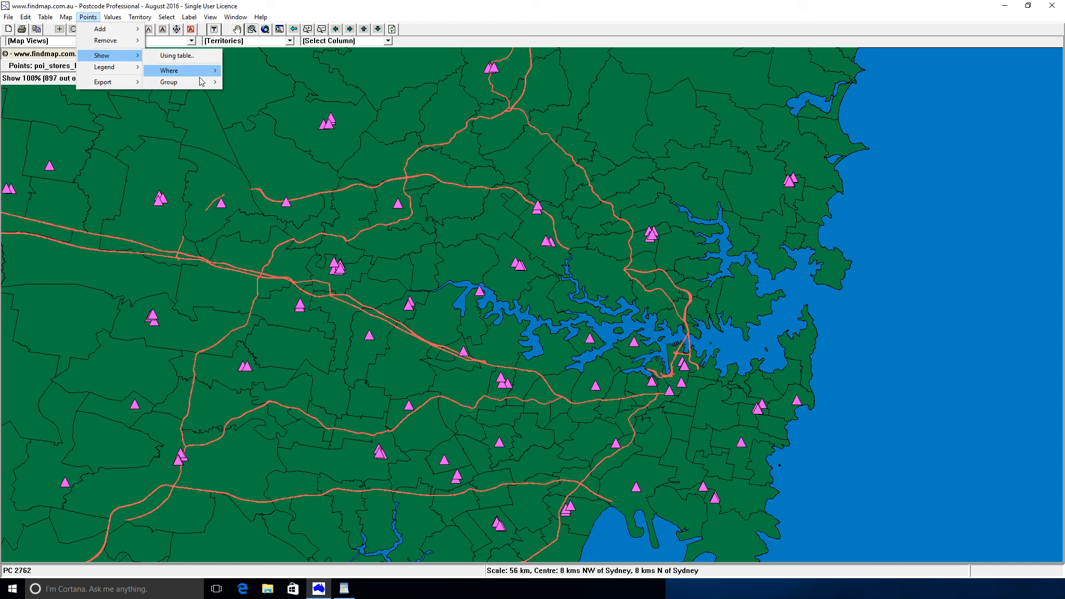
pyautogui.click(233, 85)
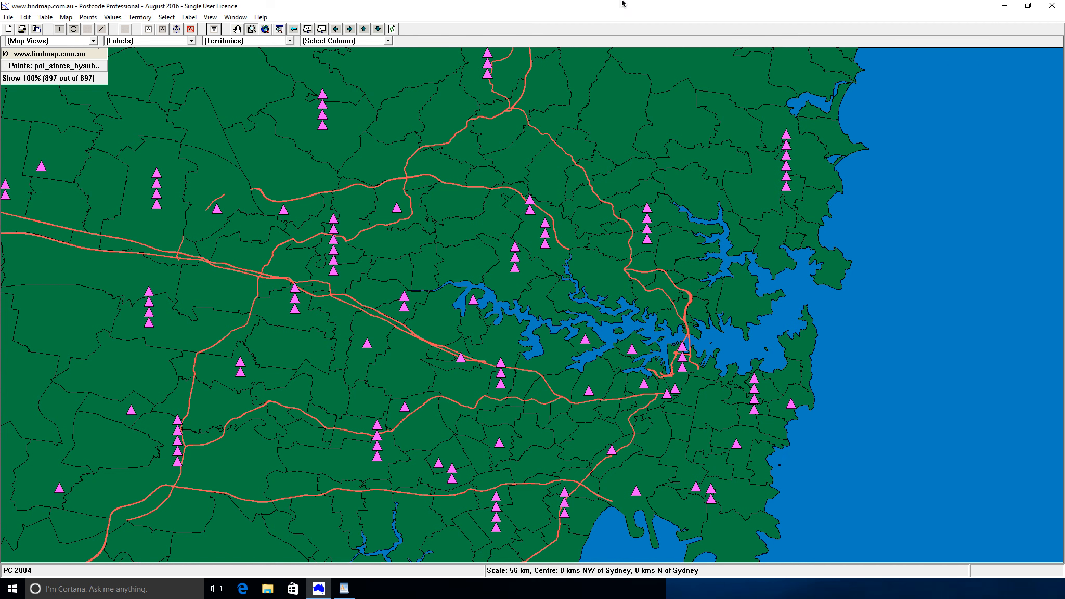
pyautogui.moveTo(624, 4)
pyautogui.click(768, 6)
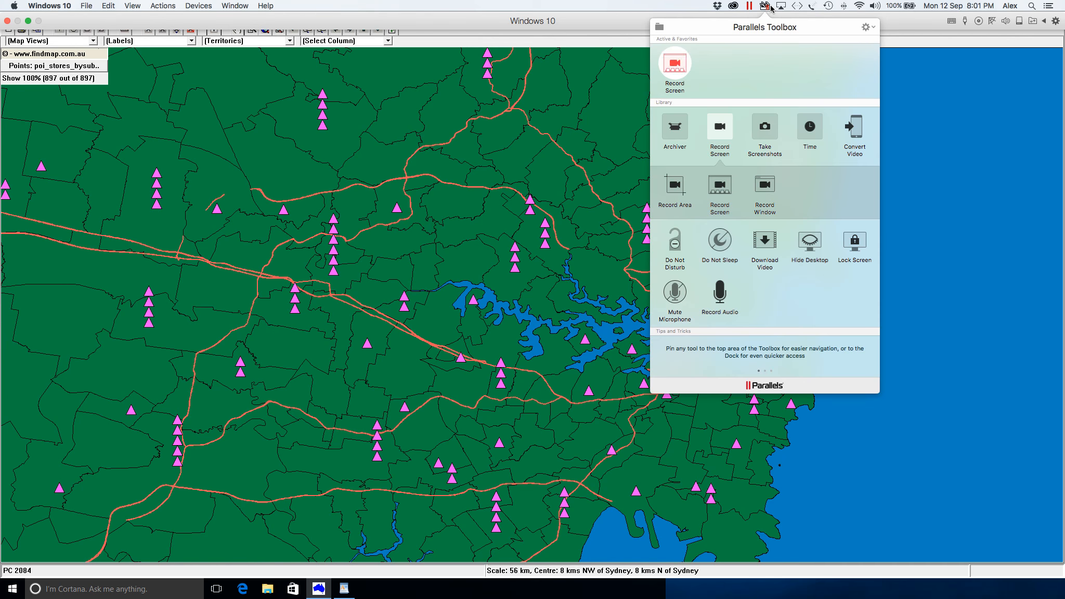